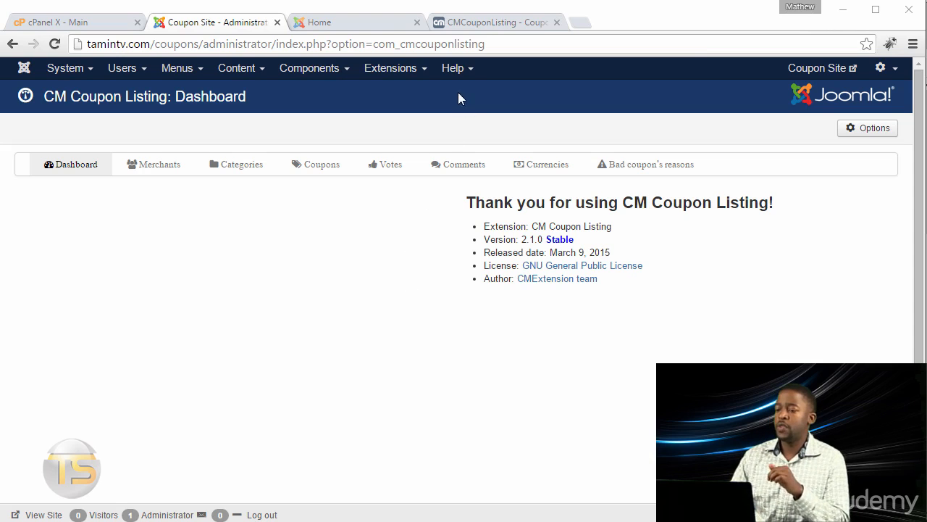
# Review the front-end and back-end feature lists on the CMCouponListing product page and check the Coupon Site home page's existing menu
pyautogui.click(462, 28)
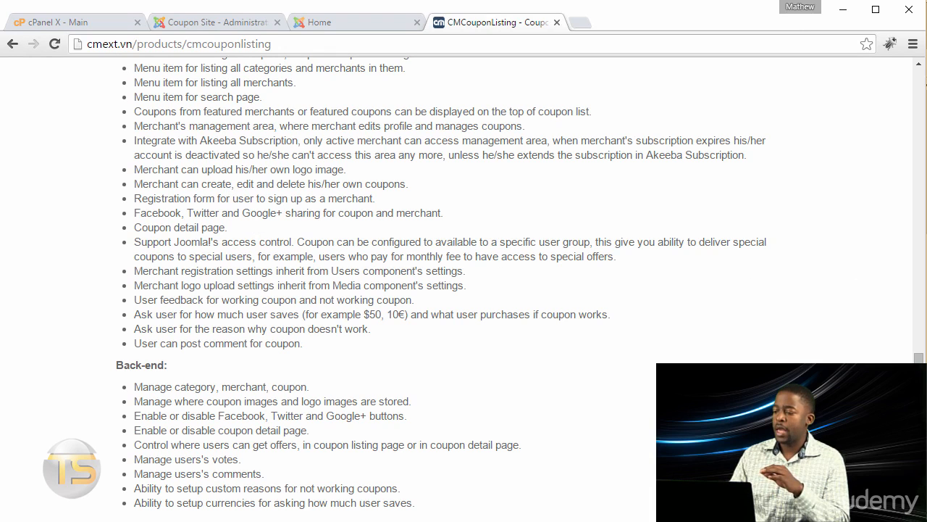
pyautogui.scroll(1, 920, 358)
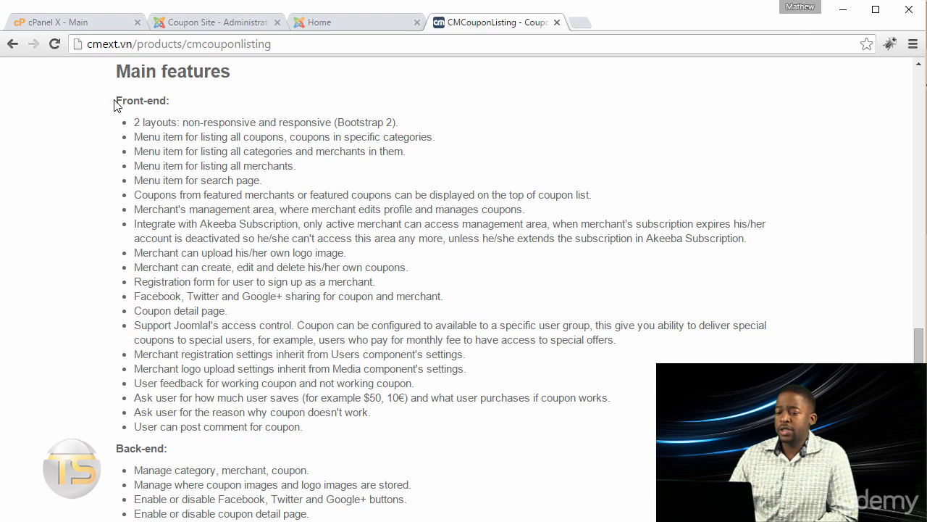
pyautogui.scroll(-3, 175, 255)
pyautogui.scroll(3, 193, 280)
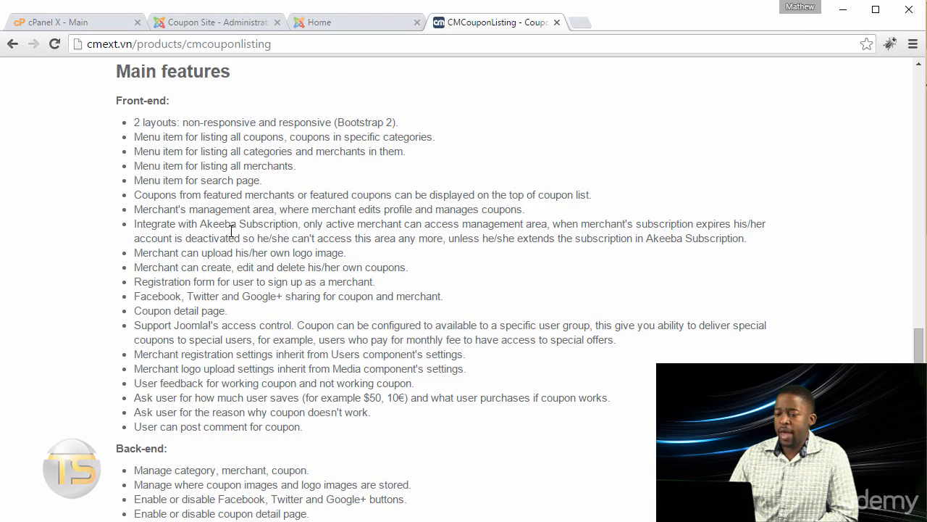
pyautogui.scroll(-2, 168, 326)
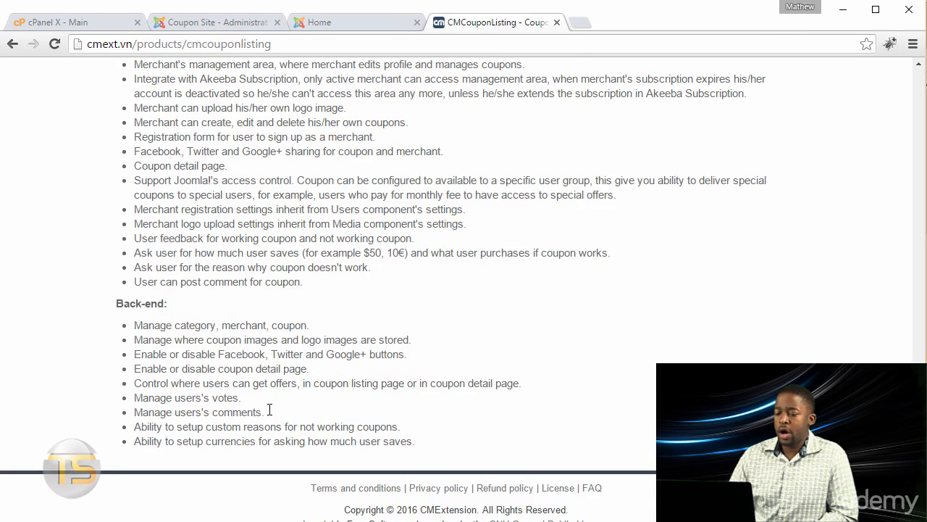
pyautogui.scroll(2, 341, 403)
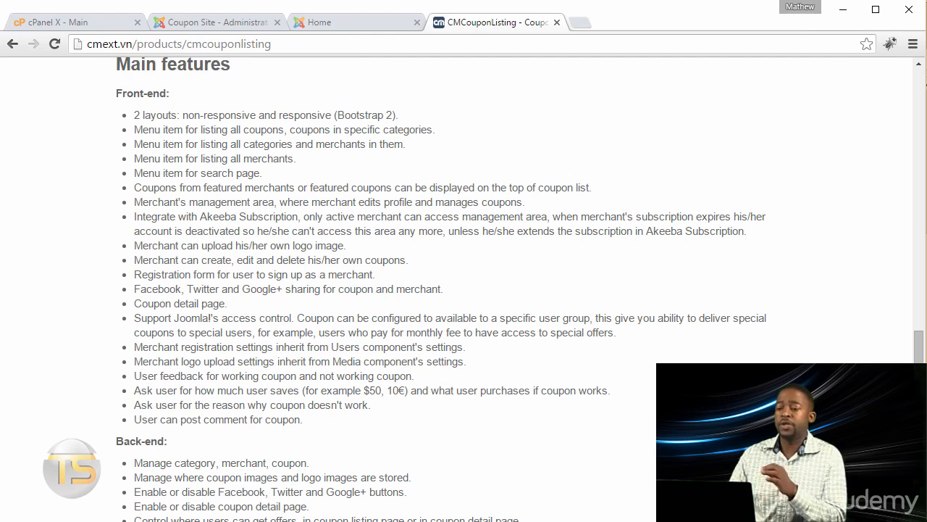
pyautogui.click(339, 23)
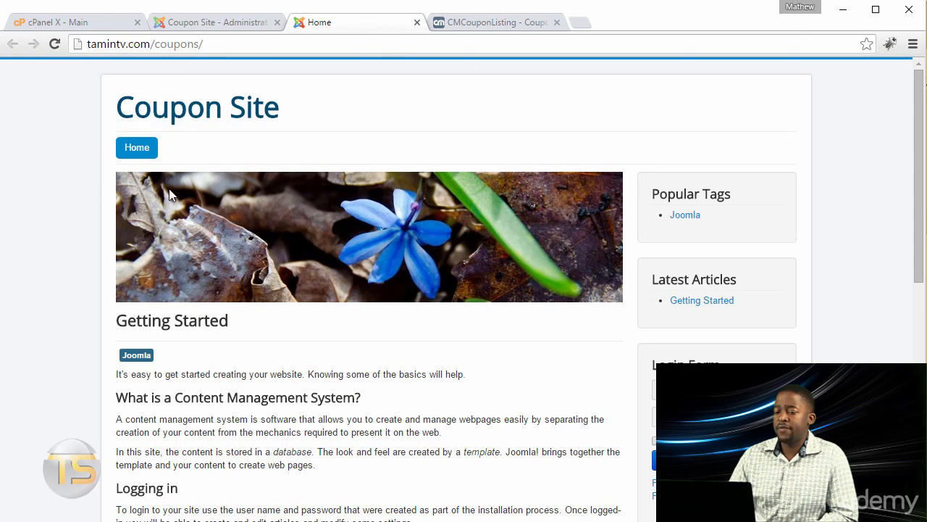
# In the Joomla administrator, start a new Main Menu item and title it "Coupons"
pyautogui.click(219, 25)
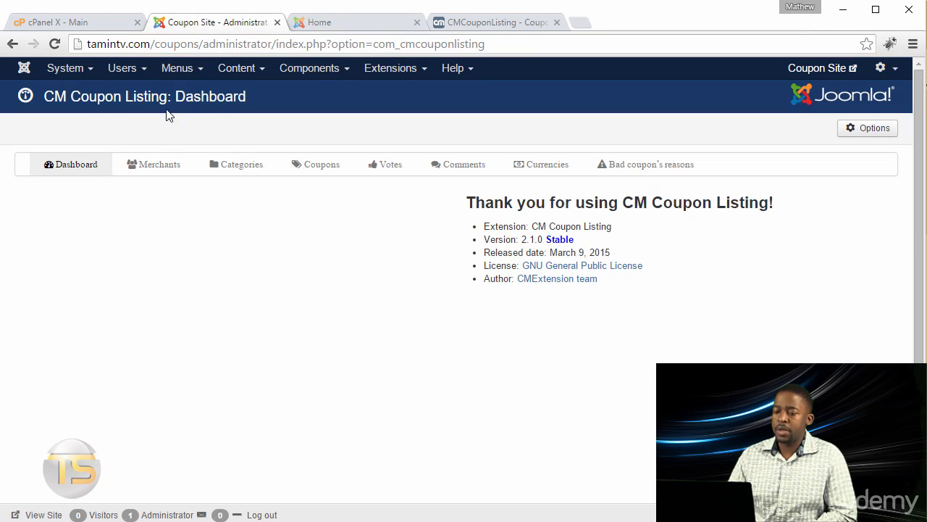
pyautogui.click(186, 72)
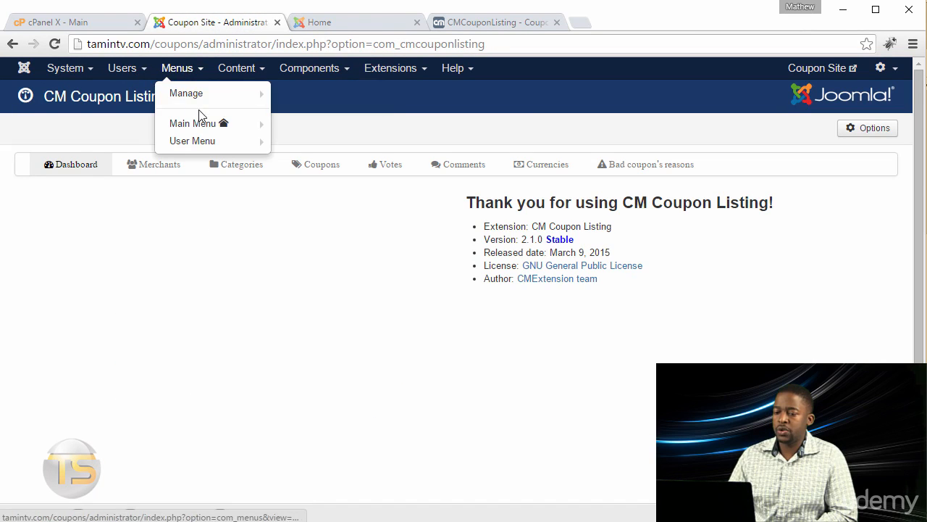
pyautogui.moveTo(198, 132)
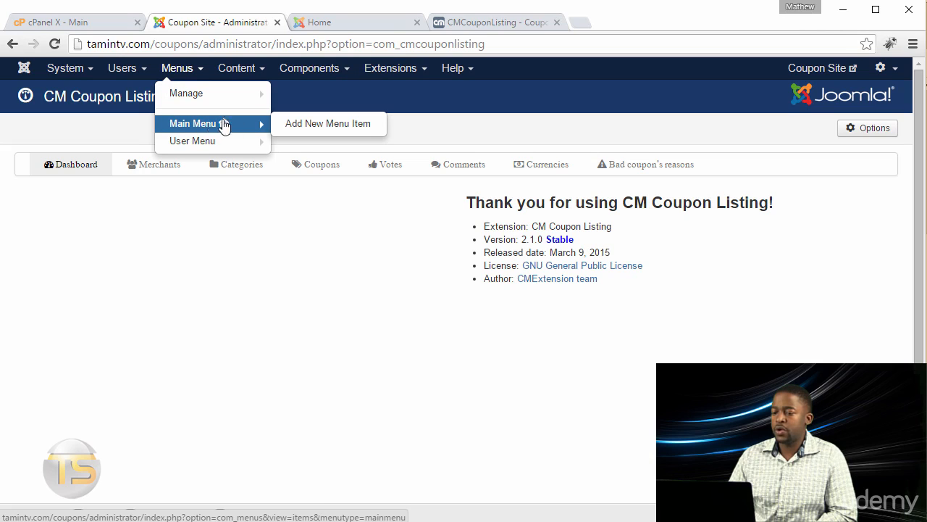
pyautogui.click(331, 127)
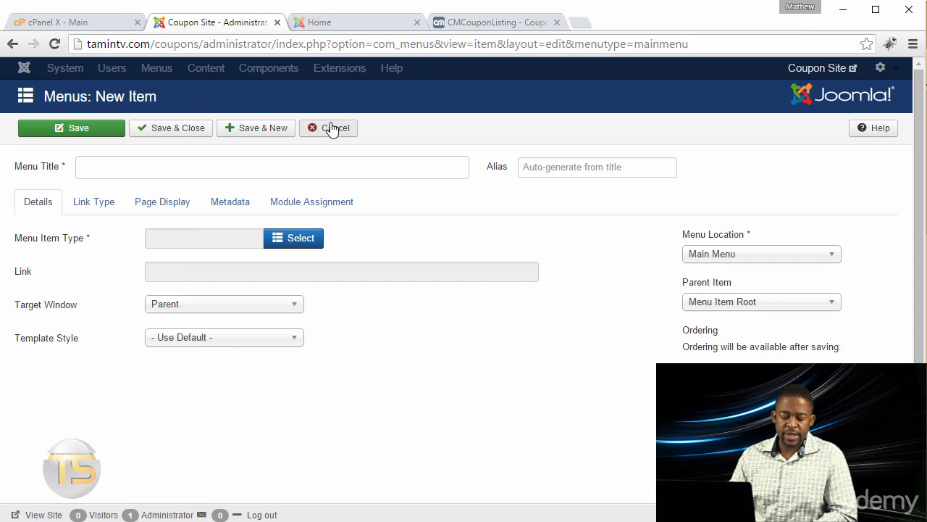
pyautogui.click(168, 167)
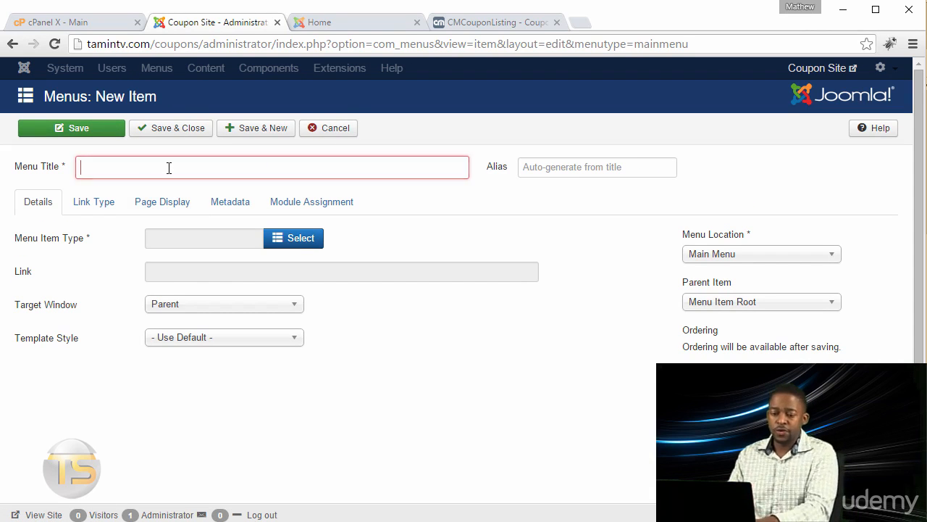
pyautogui.write('Coupons')
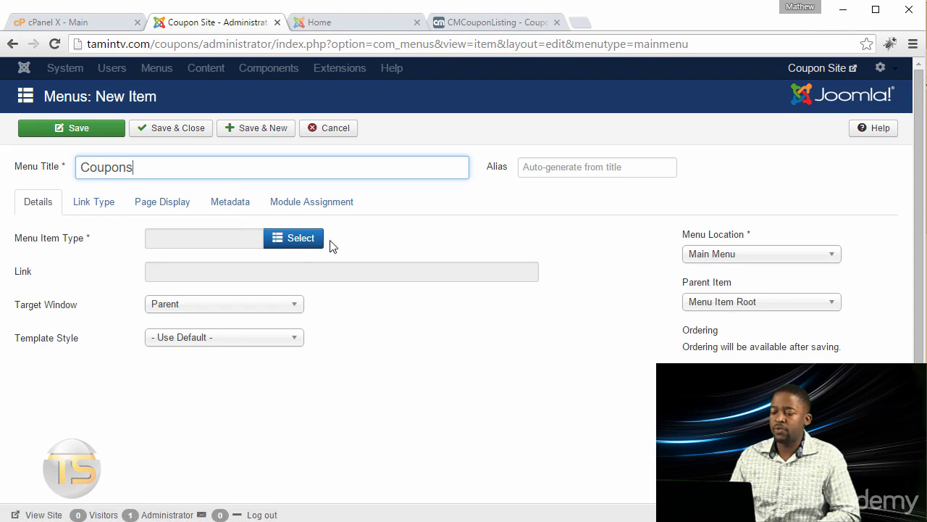
# Make the Coupons item an External URL with the link "#", and save it while starting another new item
pyautogui.click(294, 238)
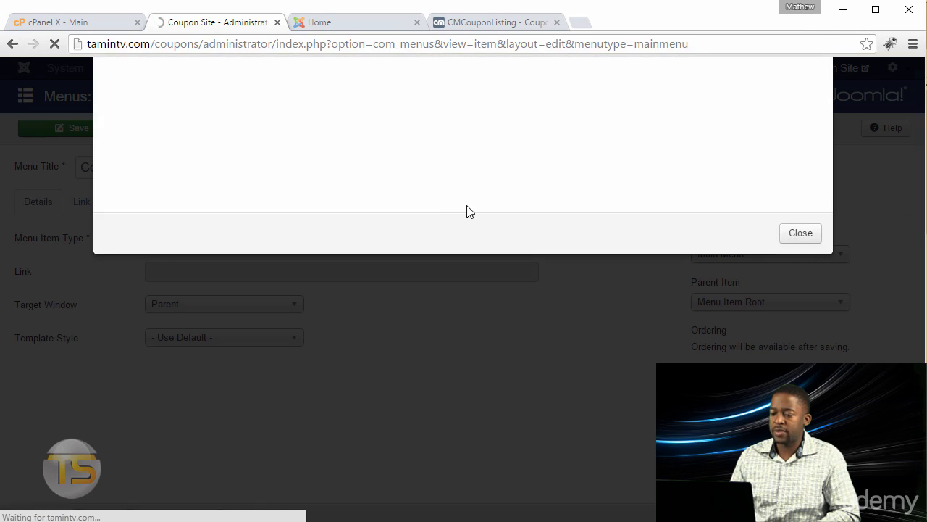
pyautogui.scroll(-2, 293, 270)
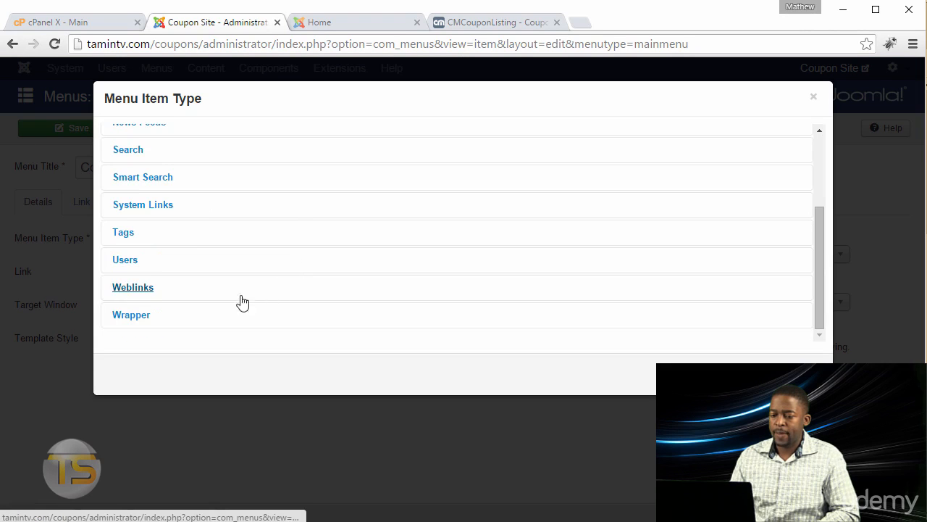
pyautogui.click(155, 214)
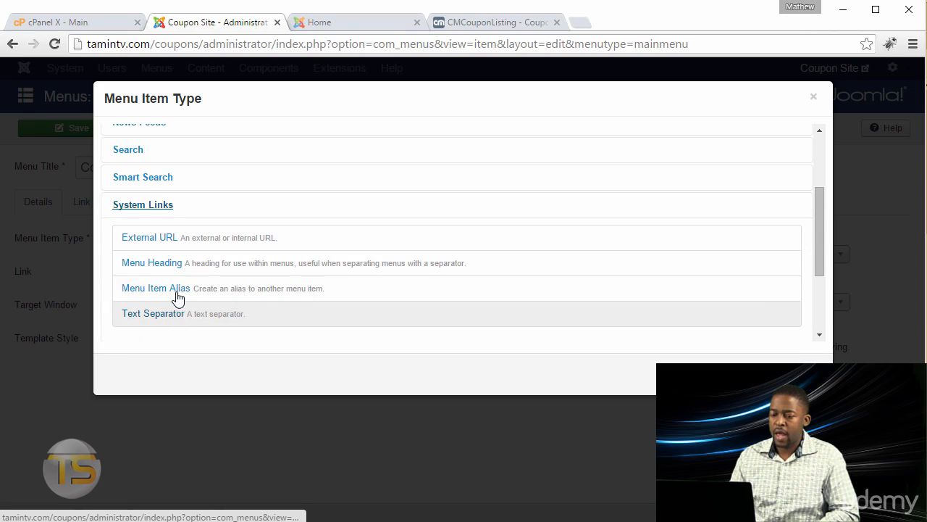
pyautogui.click(155, 239)
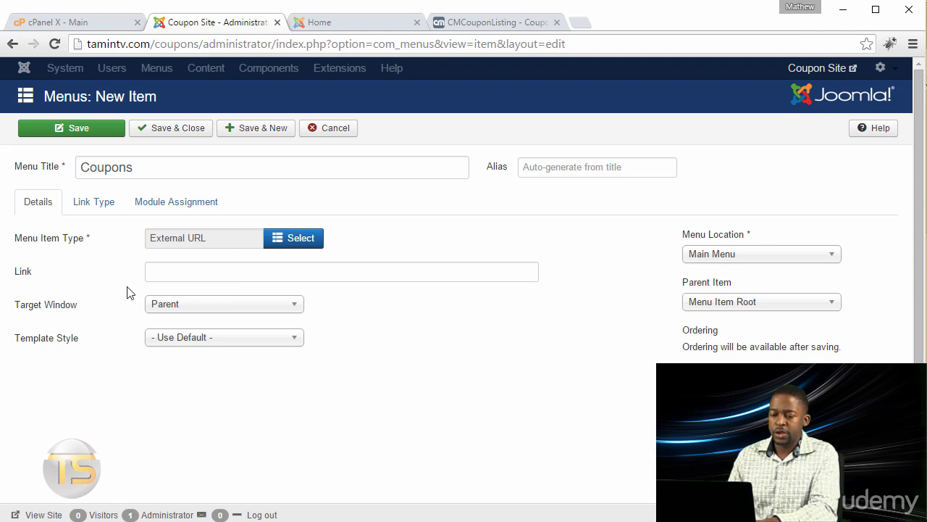
pyautogui.click(212, 272)
pyautogui.write('#')
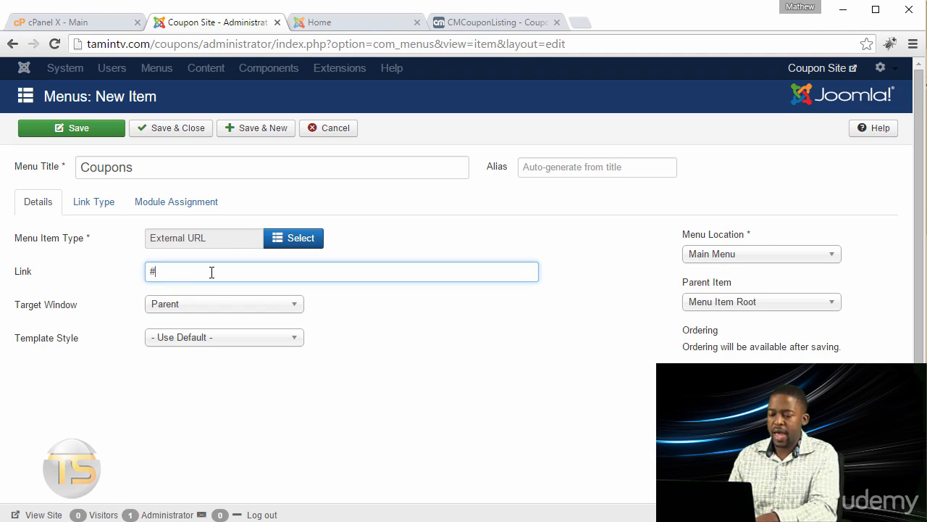
pyautogui.click(262, 130)
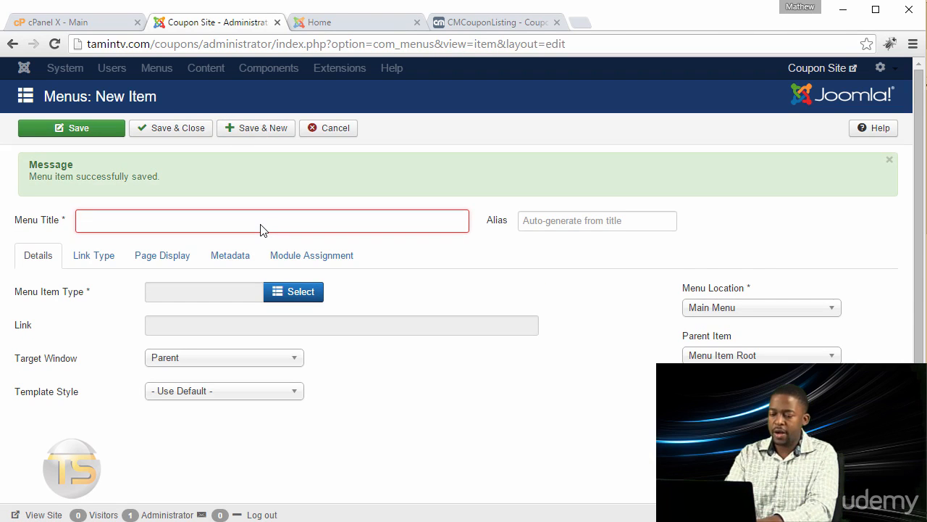
# Create a "Categories" menu item of type External URL with the link "#", and save it while starting another new item
pyautogui.click(263, 229)
pyautogui.write('Categories')
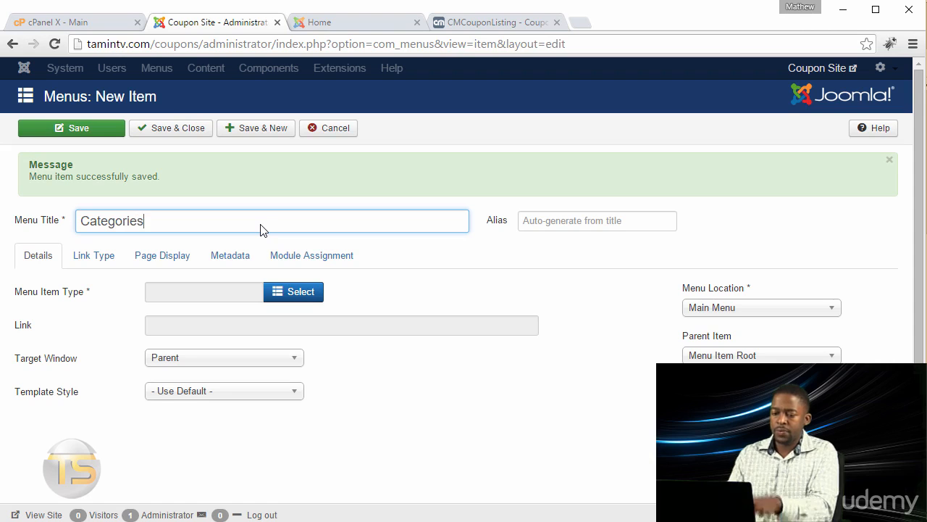
pyautogui.click(297, 290)
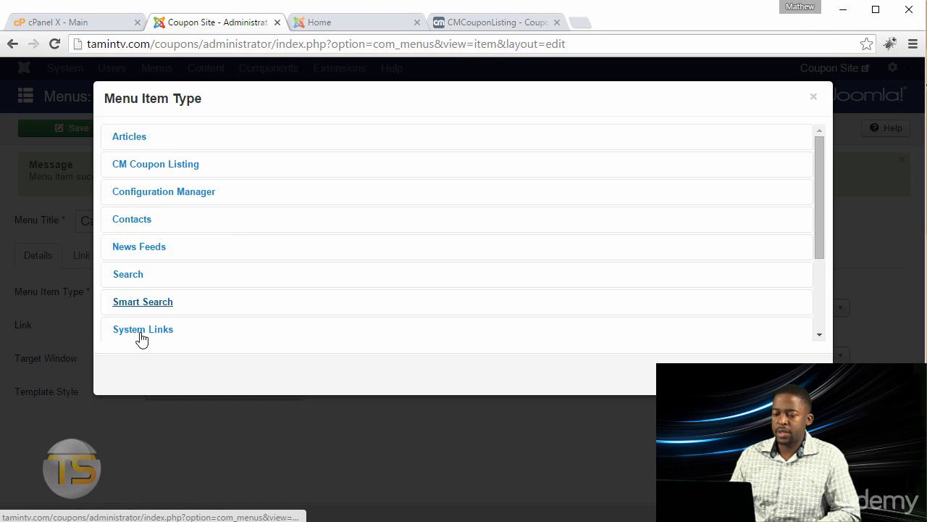
pyautogui.click(142, 329)
pyautogui.scroll(-2, 213, 300)
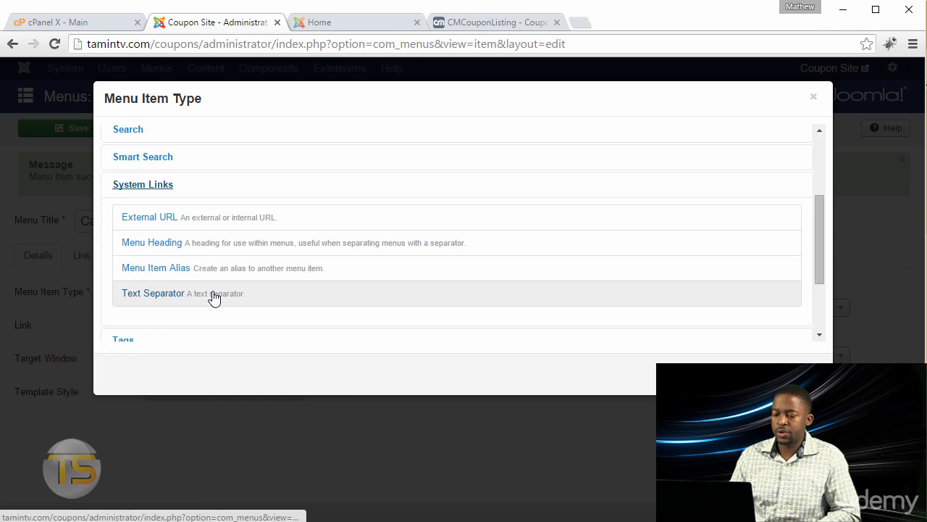
pyautogui.click(152, 218)
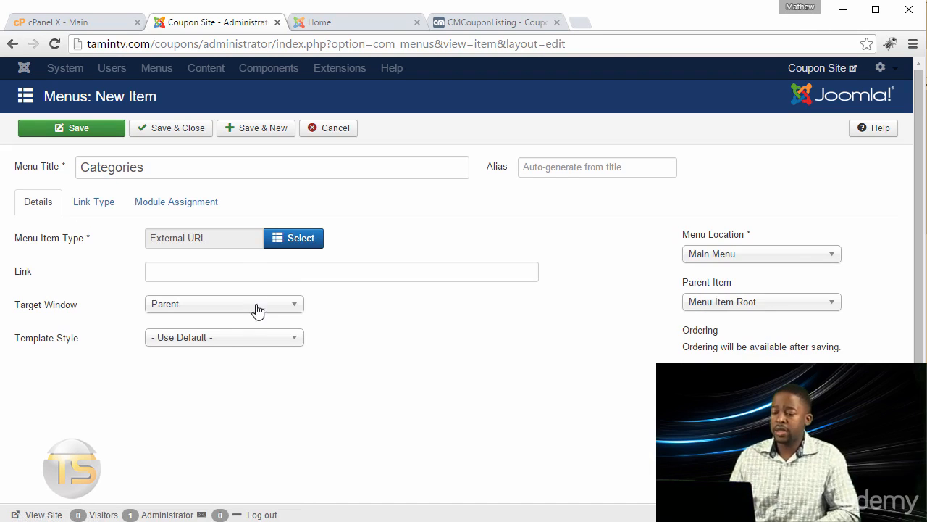
pyautogui.click(268, 272)
pyautogui.click(226, 308)
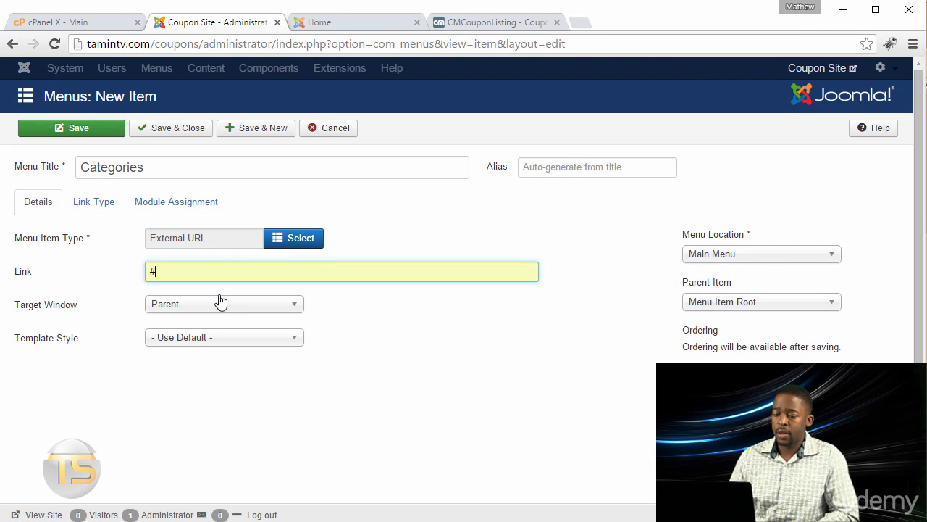
pyautogui.click(259, 130)
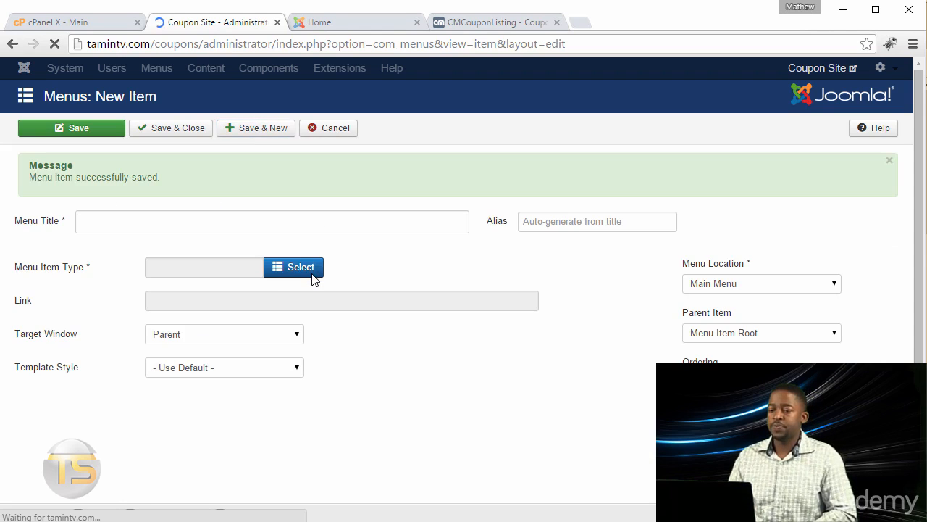
# Create a "Merchants" menu item of type External URL with the link "#", and save it while starting another new item
pyautogui.click(236, 223)
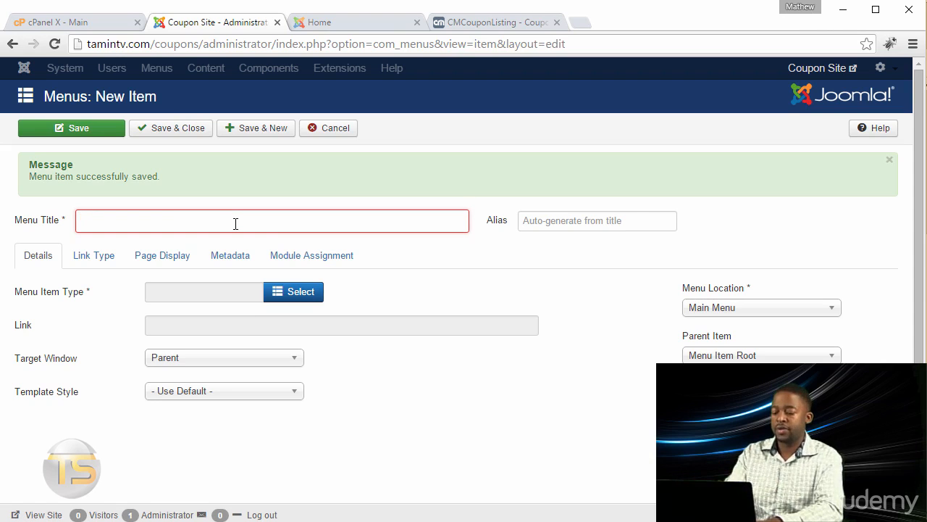
pyautogui.write('Merchants')
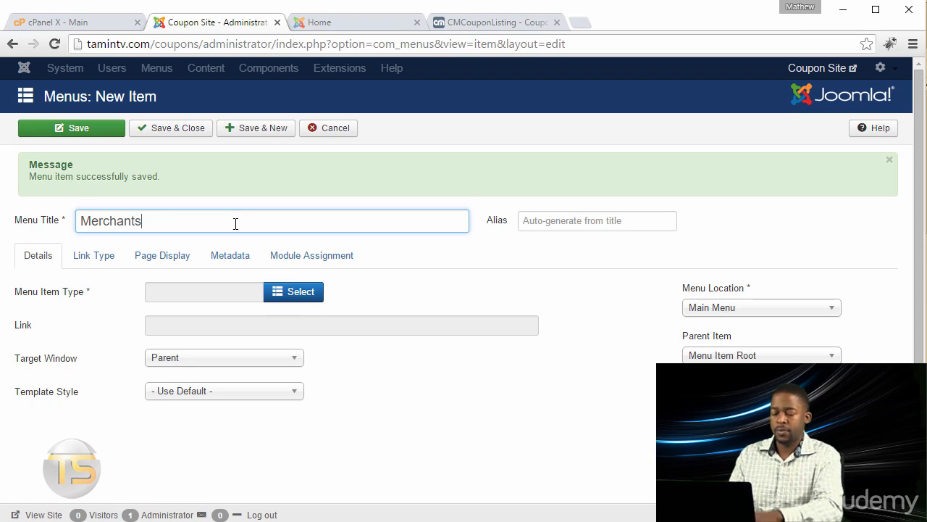
pyautogui.click(290, 292)
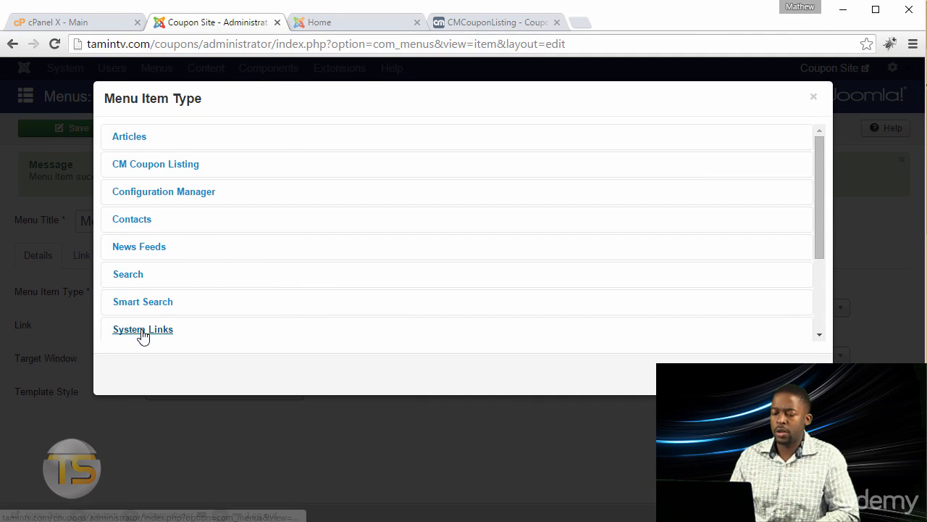
pyautogui.scroll(-4, 314, 288)
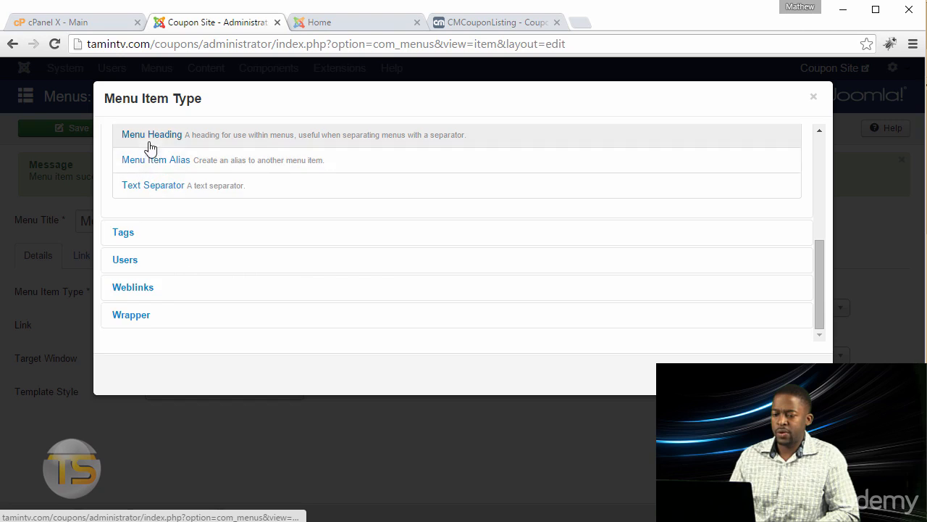
pyautogui.scroll(2, 166, 220)
pyautogui.click(144, 255)
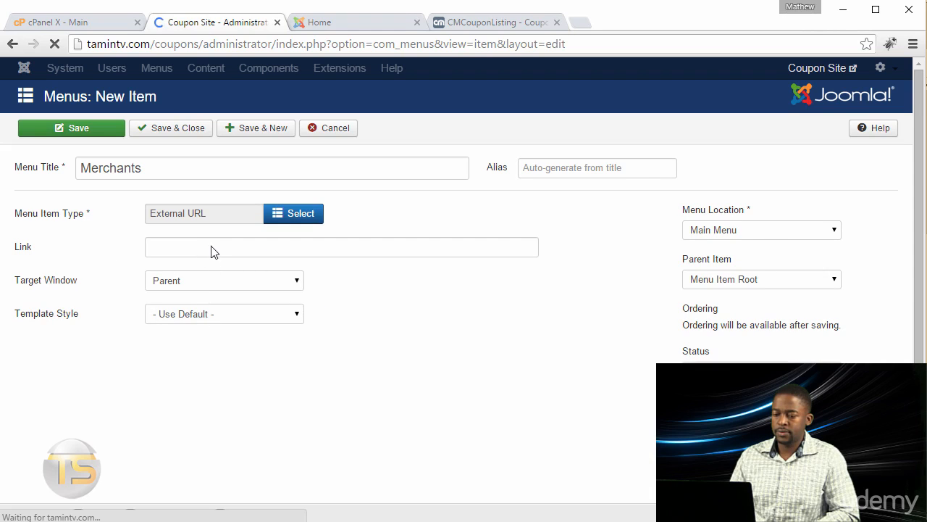
pyautogui.click(205, 269)
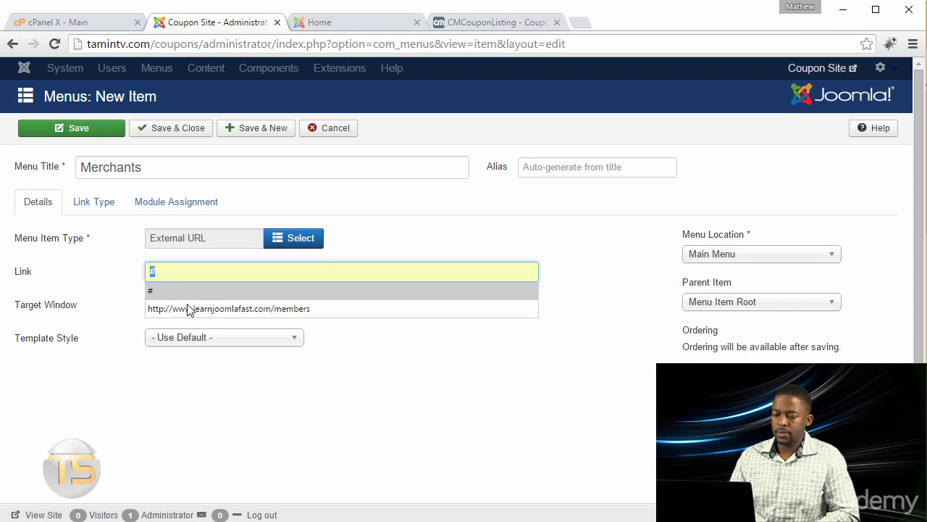
pyautogui.click(194, 292)
pyautogui.click(263, 131)
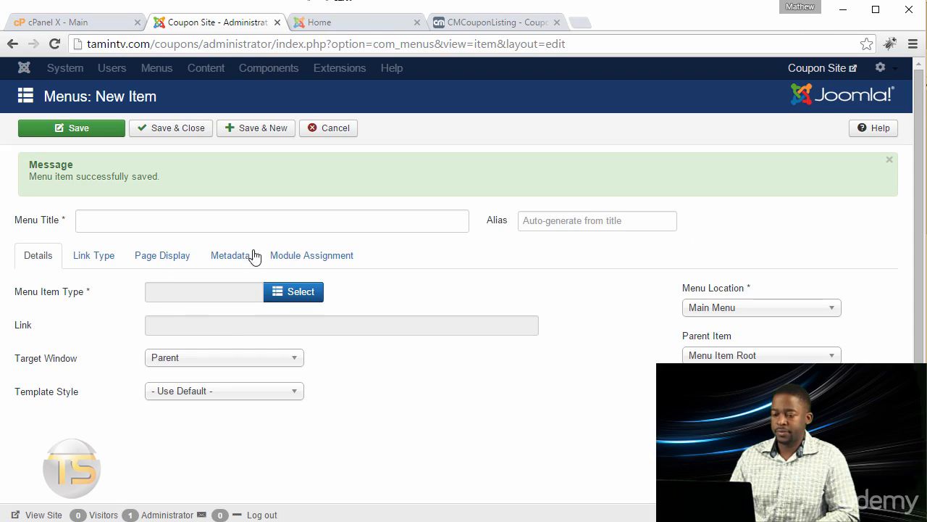
# Create a "Sign up" menu item using CM Coupon Listing's Merchant registration type, and save it while starting another new item
pyautogui.click(241, 221)
pyautogui.write('Sign up')
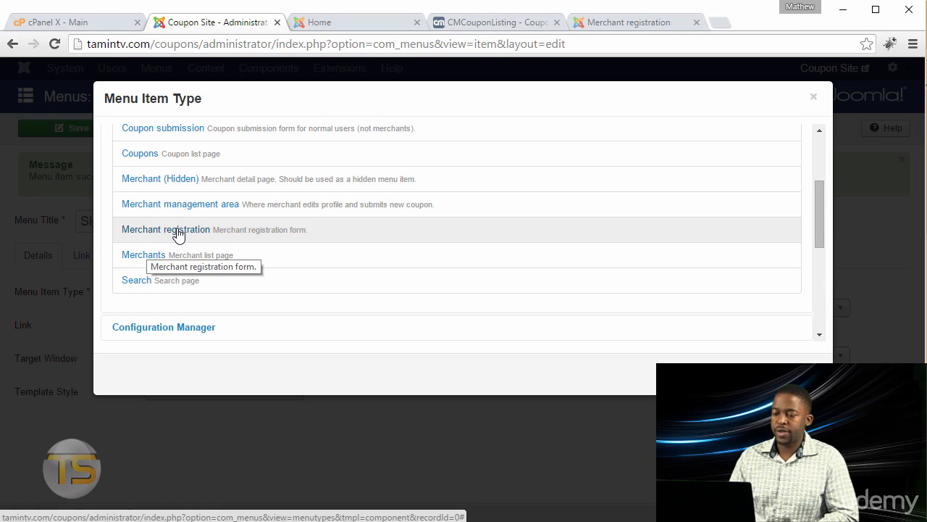
pyautogui.click(177, 231)
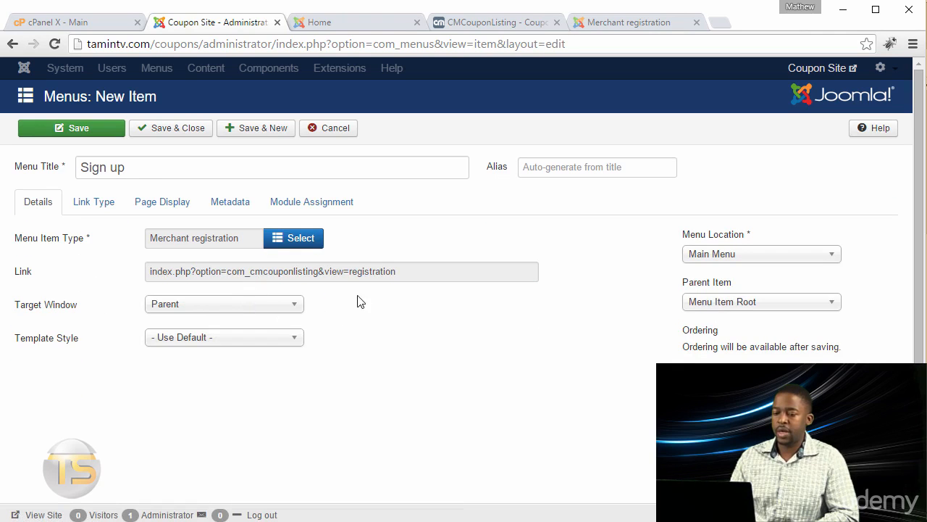
pyautogui.click(262, 128)
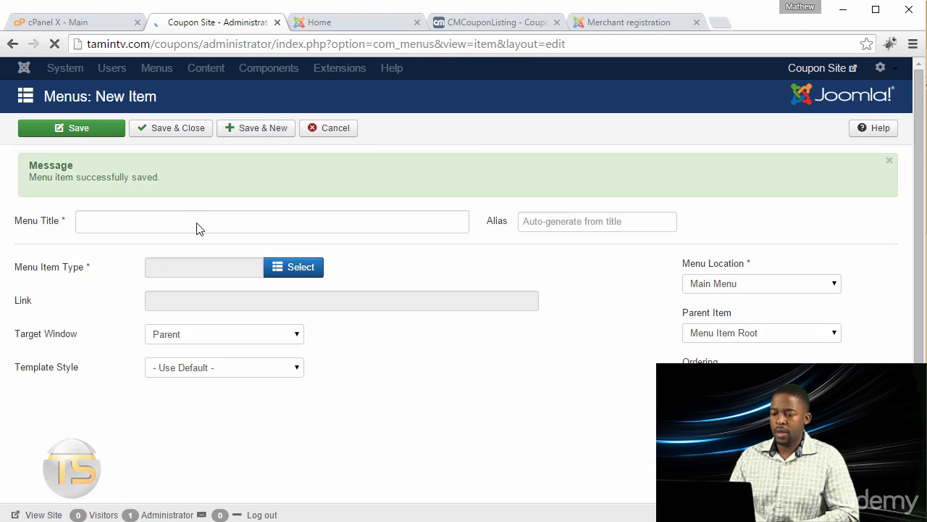
# Create a "Login" menu item using CM Coupon Listing's Merchant management area type, then save and close it
pyautogui.click(198, 220)
pyautogui.write('Login')
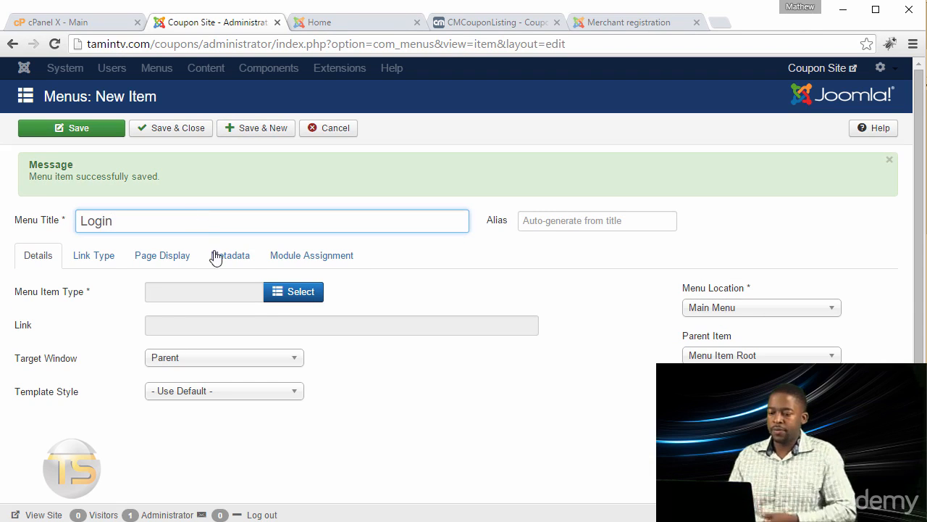
pyautogui.click(289, 292)
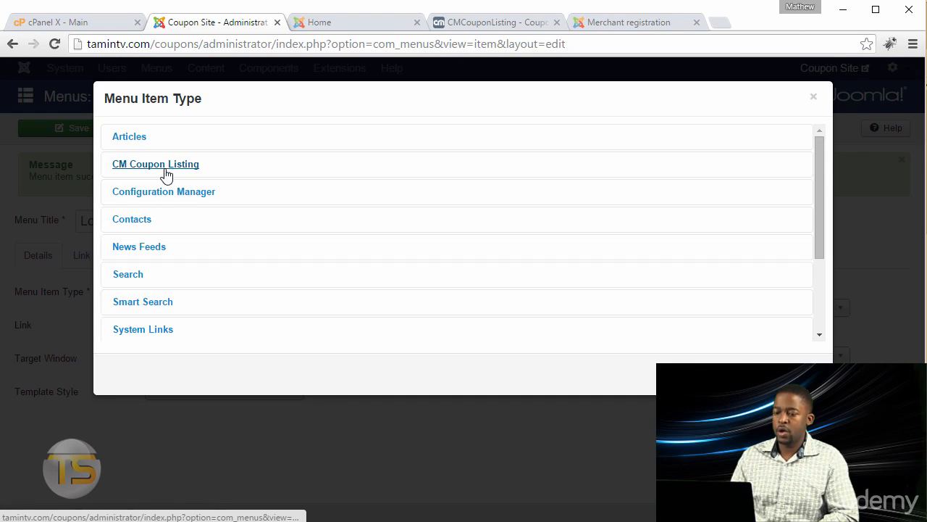
pyautogui.click(146, 168)
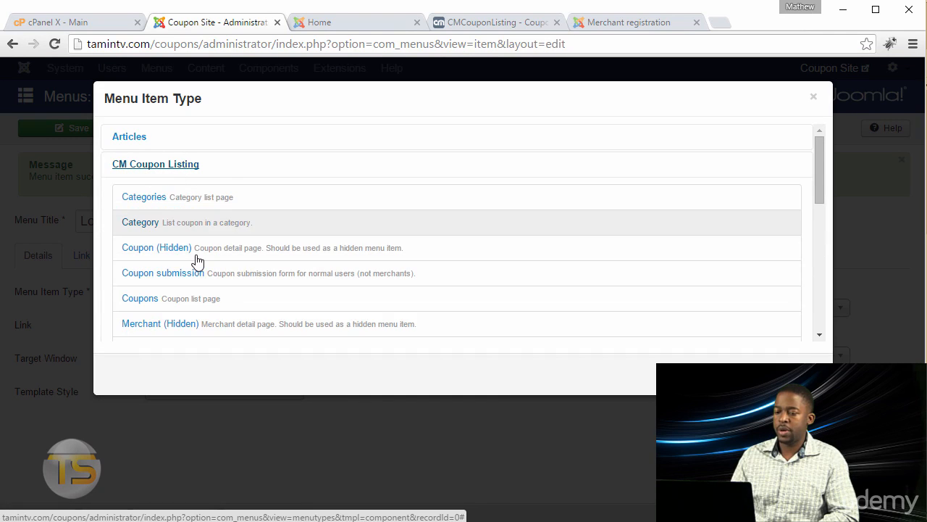
pyautogui.scroll(-2, 231, 298)
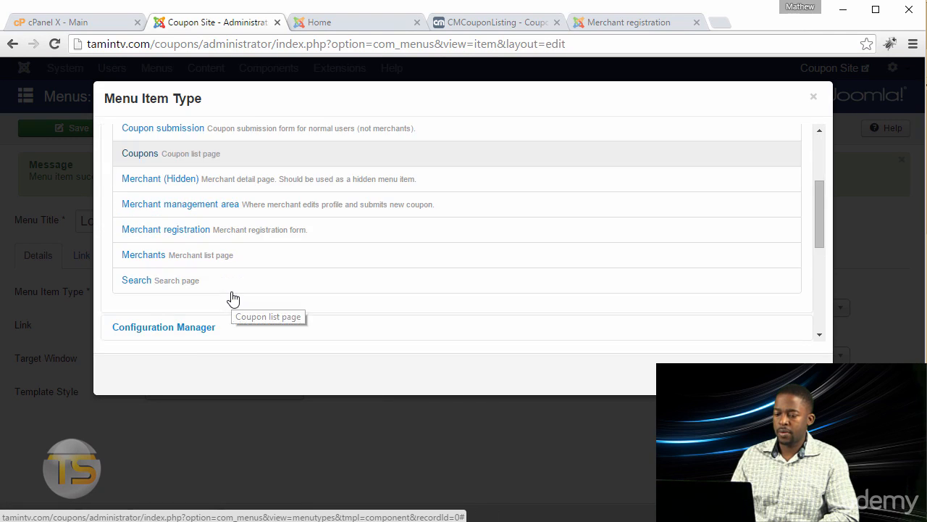
pyautogui.click(204, 210)
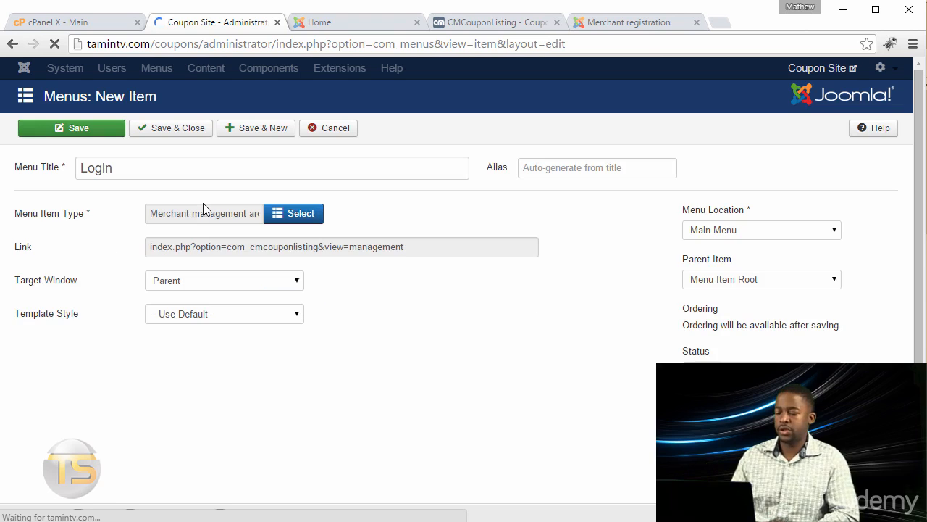
pyautogui.click(170, 134)
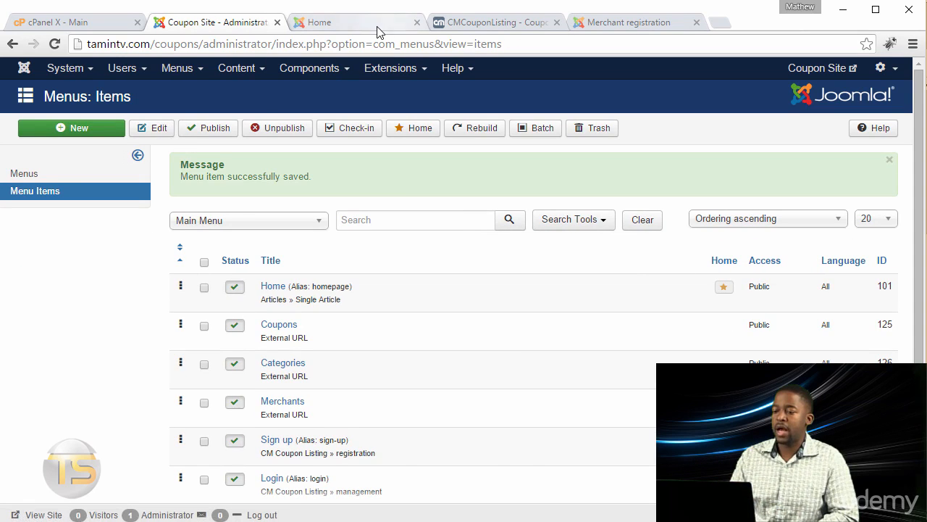
# Close the Merchant registration page and reload the site's home page to check its main menu
pyautogui.click(377, 29)
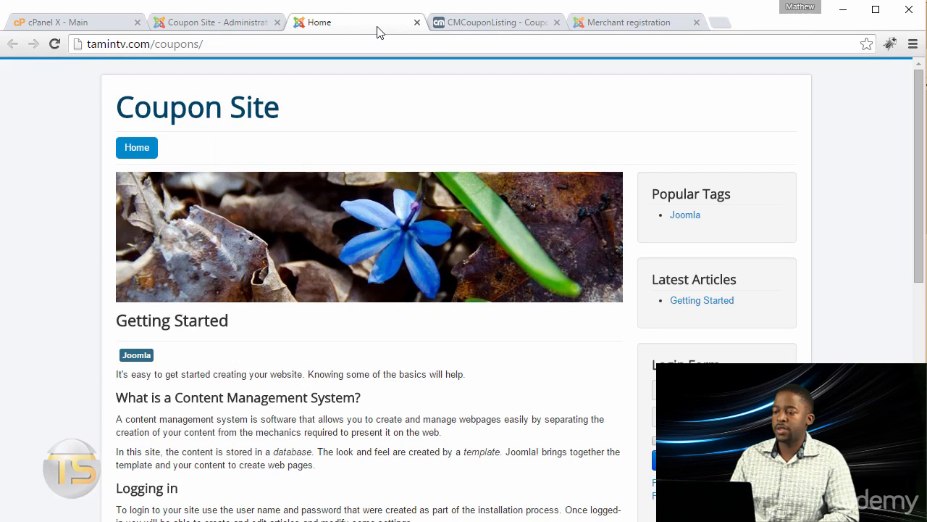
pyautogui.click(692, 22)
pyautogui.click(53, 43)
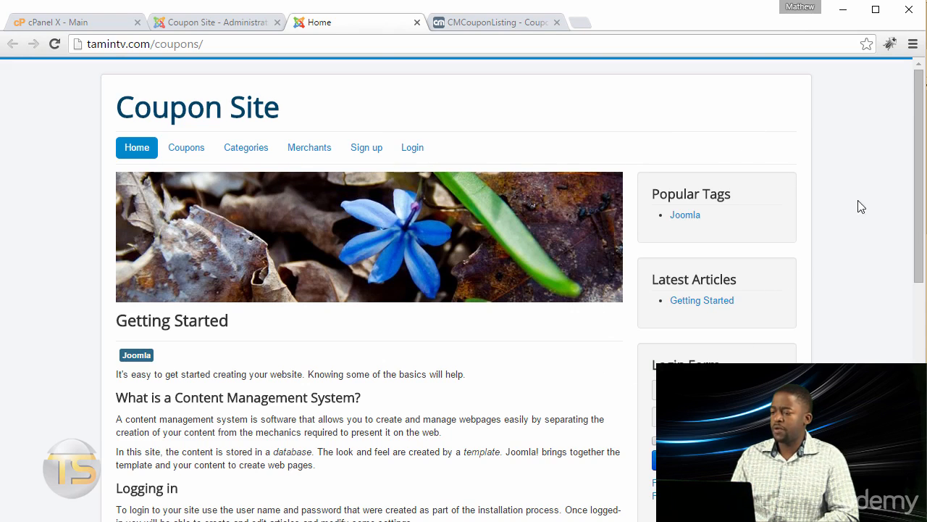
pyautogui.scroll(-5, 752, 321)
pyautogui.scroll(5, 725, 323)
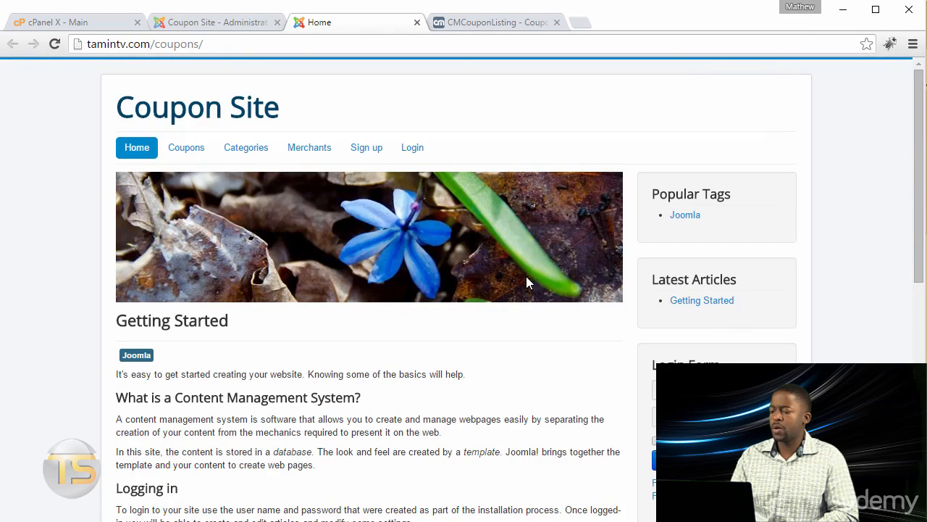